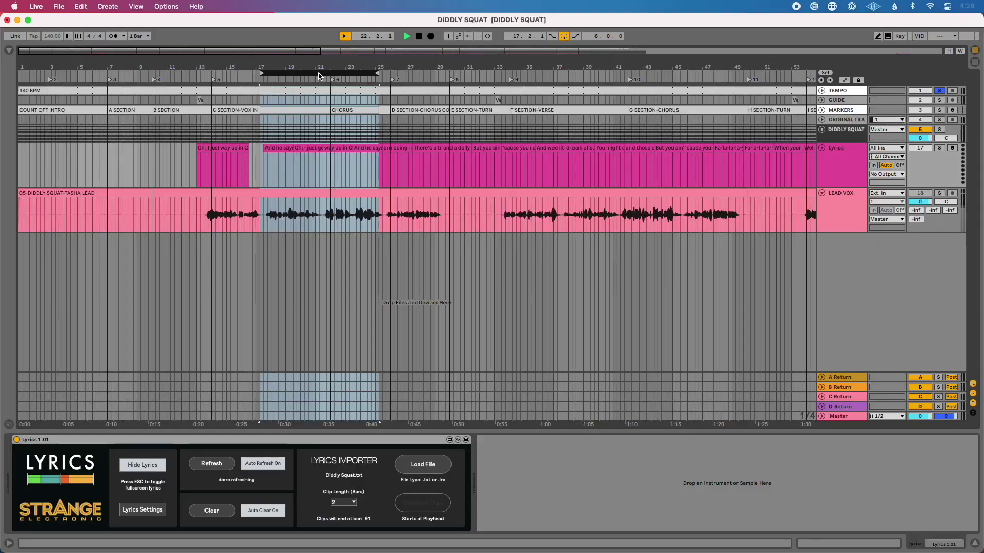
# Step: Drag the 'And he says' lyric clip left so it starts at 17.1.1
pyautogui.click(846, 170)
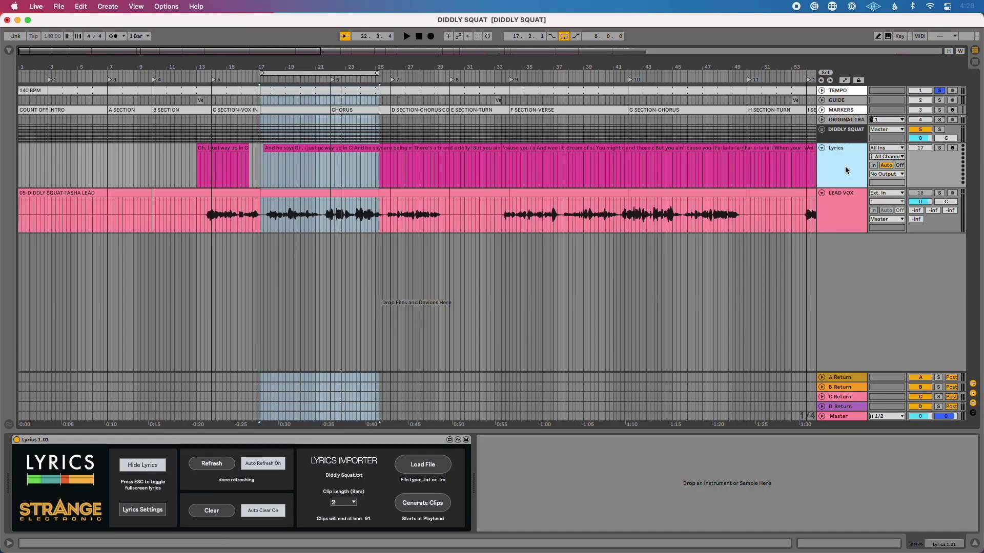
pyautogui.click(98, 444)
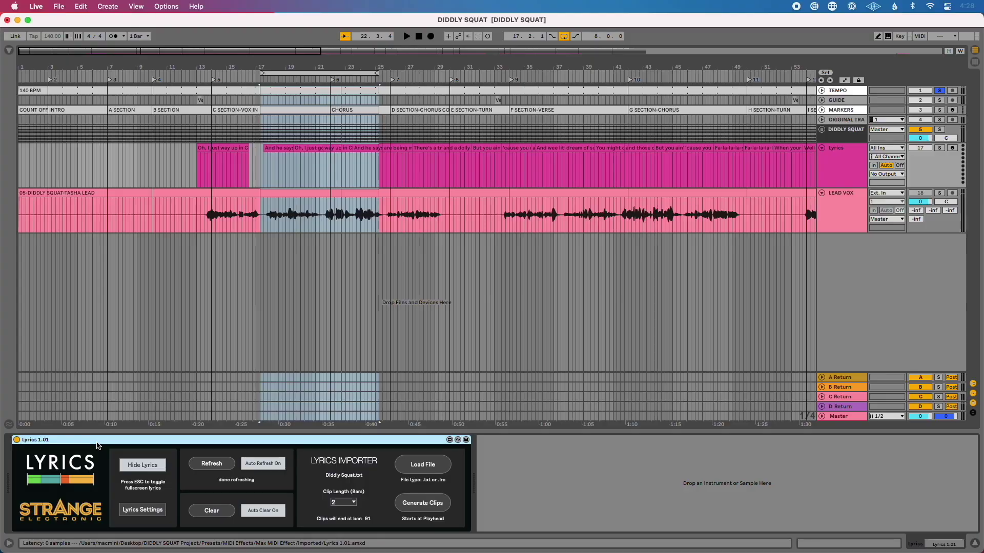
pyautogui.click(285, 148)
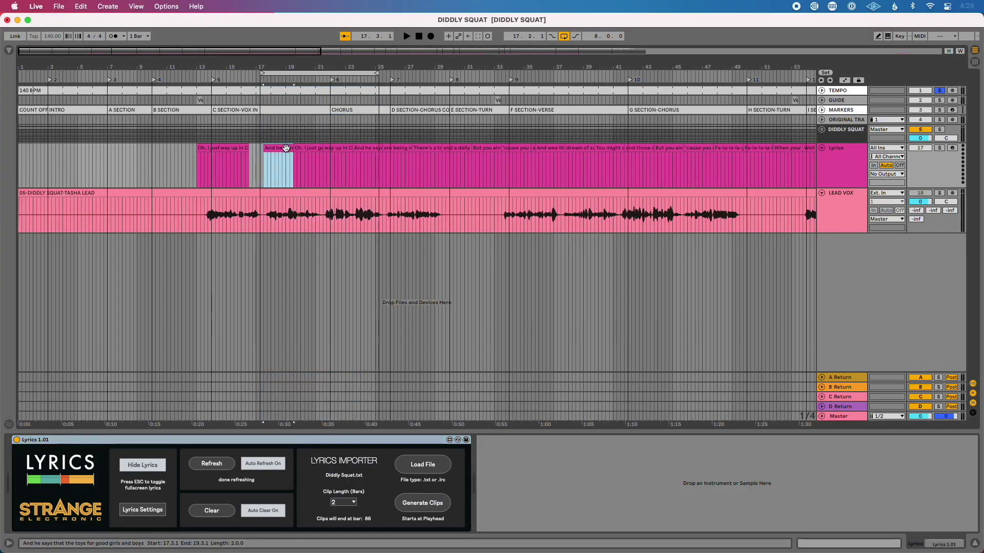
pyautogui.moveTo(285, 148); pyautogui.dragTo(279, 148)
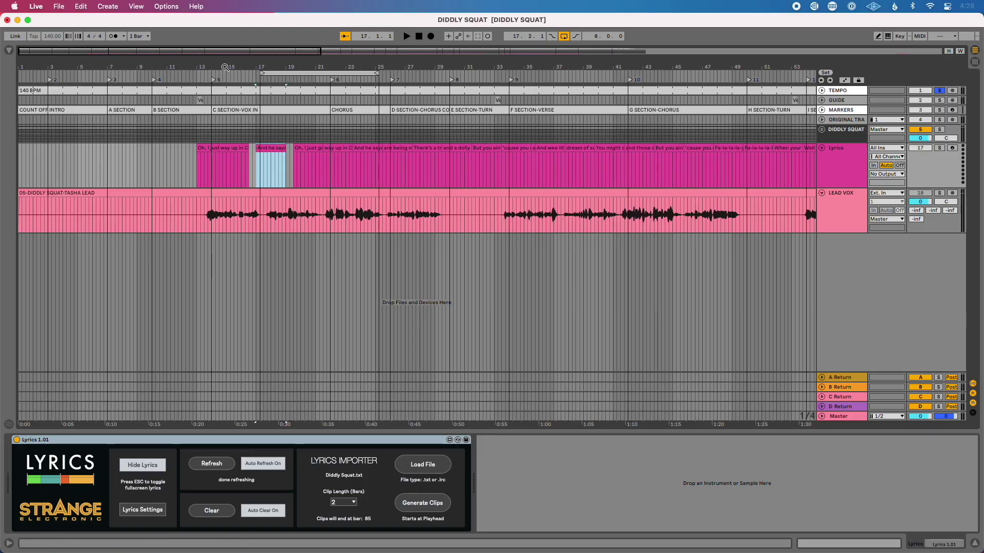
pyautogui.moveTo(225, 67); pyautogui.dragTo(215, 167)
# Step: Zoom in on bars 13–17 and rename the bar-13 lyric clip with corrected wording
pyautogui.click(221, 149)
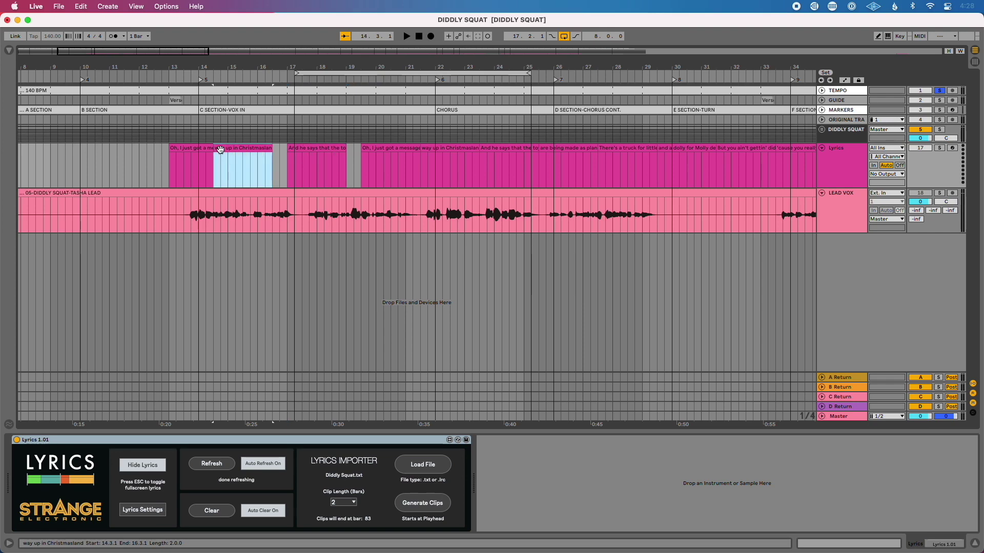
pyautogui.click(206, 151)
pyautogui.rightClick(207, 152)
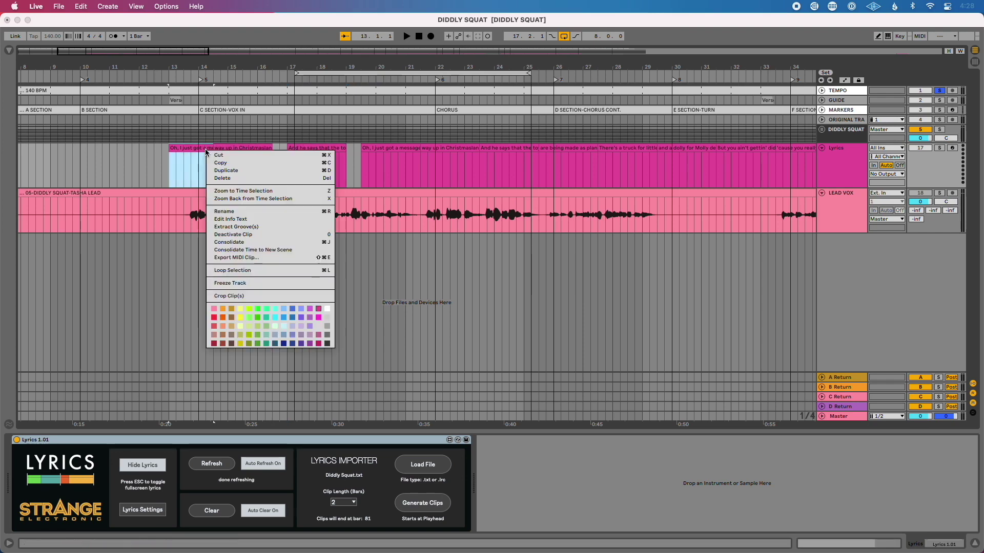
pyautogui.click(224, 211)
pyautogui.press('+')
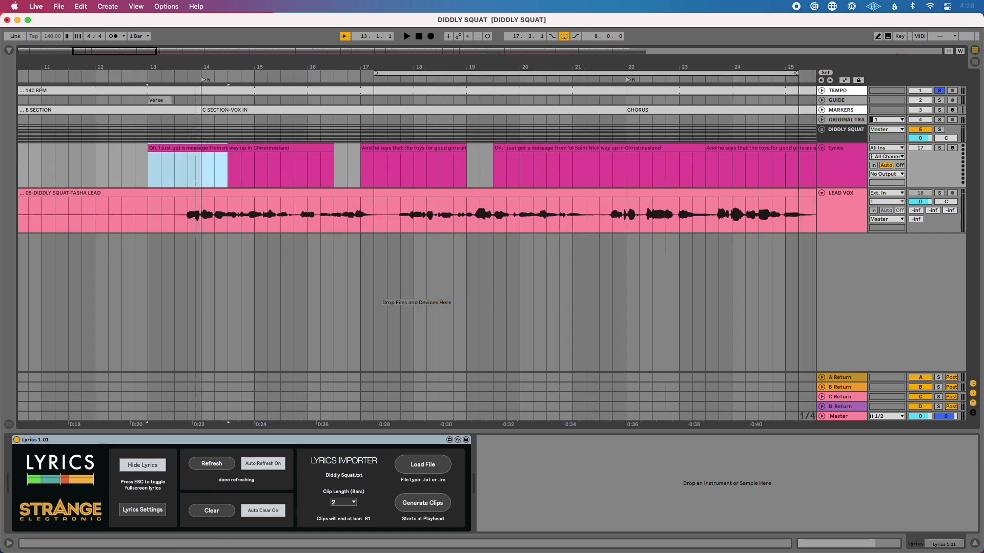
pyautogui.hscroll(-5, 164, 149)
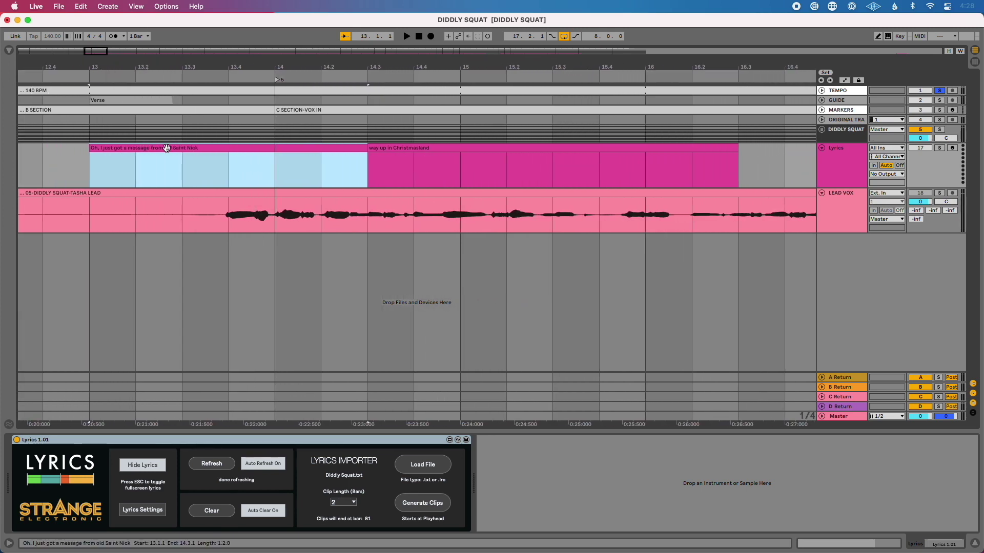
pyautogui.rightClick(167, 150)
pyautogui.click(205, 211)
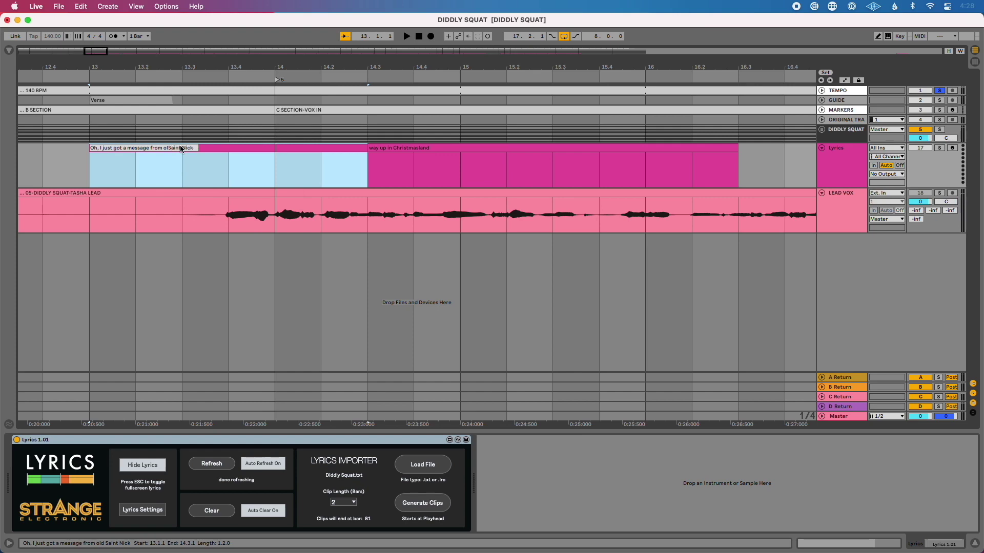
pyautogui.press('Return')
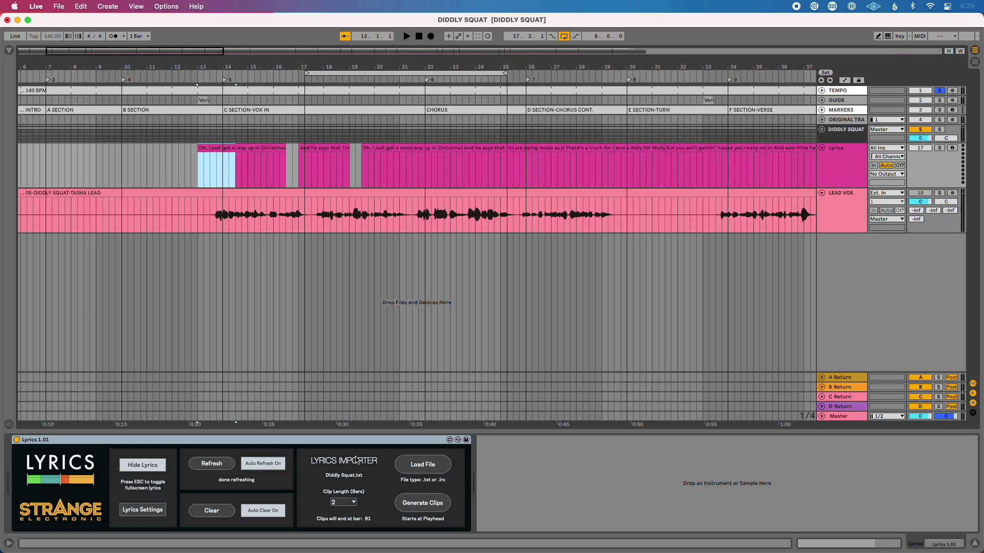
# Step: Delete every Lyrics track clip in the range 10.3.1 to 105.3.1
pyautogui.press('-')
pyautogui.press('-')
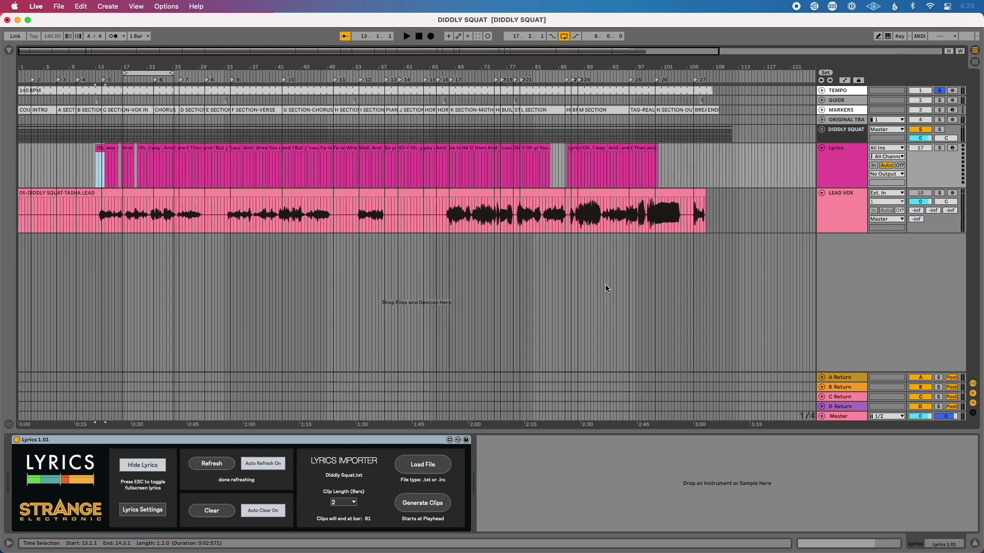
pyautogui.moveTo(690, 189); pyautogui.dragTo(78, 166)
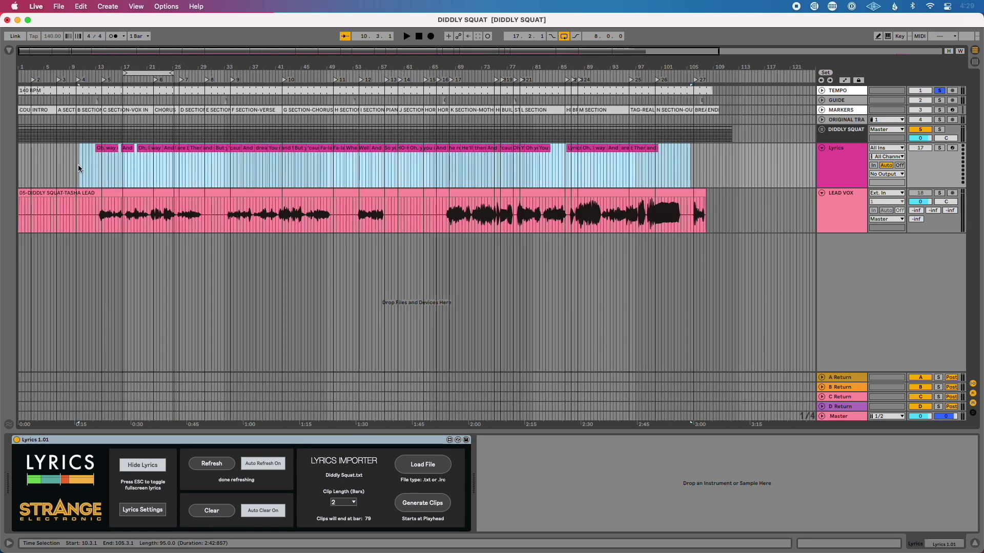
pyautogui.press('Delete')
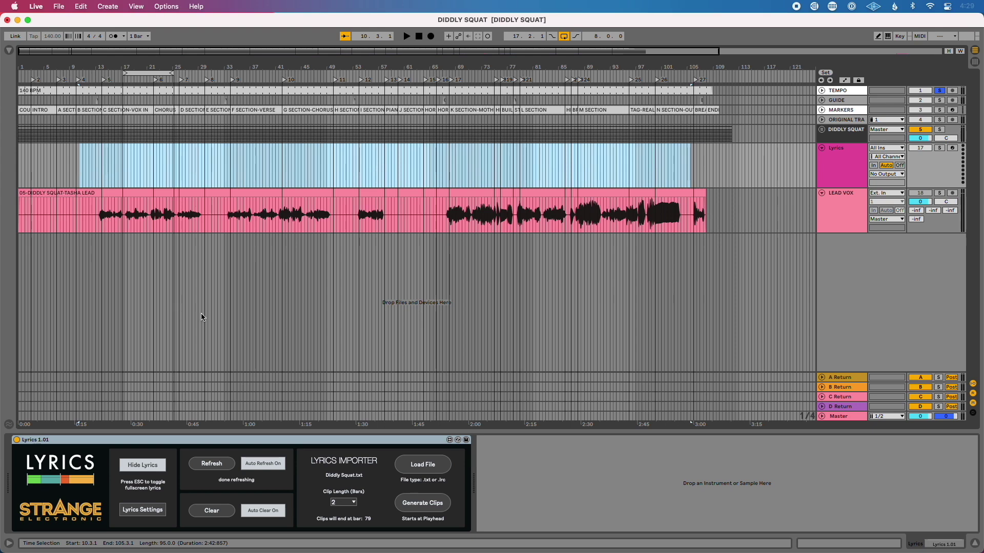
pyautogui.press('super+Tab')
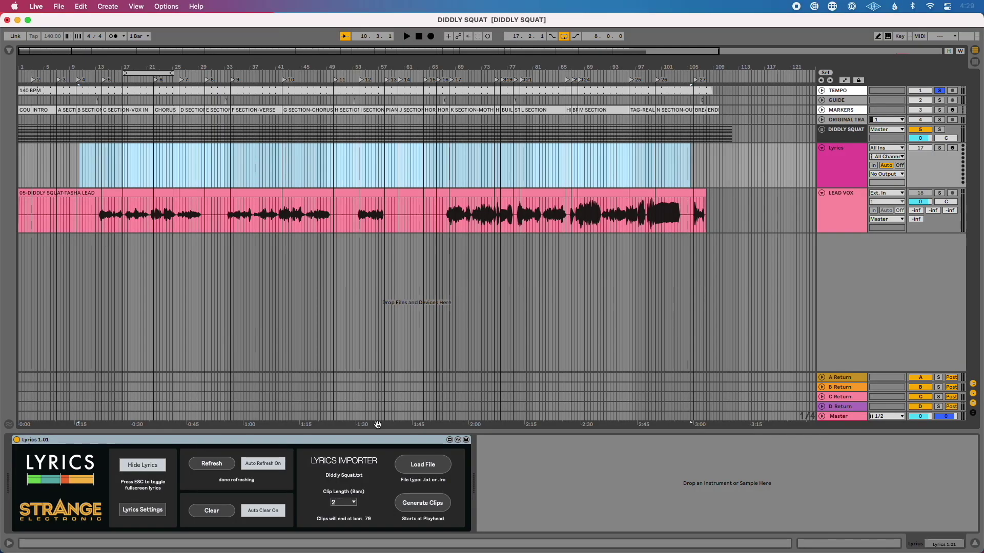
pyautogui.click(415, 472)
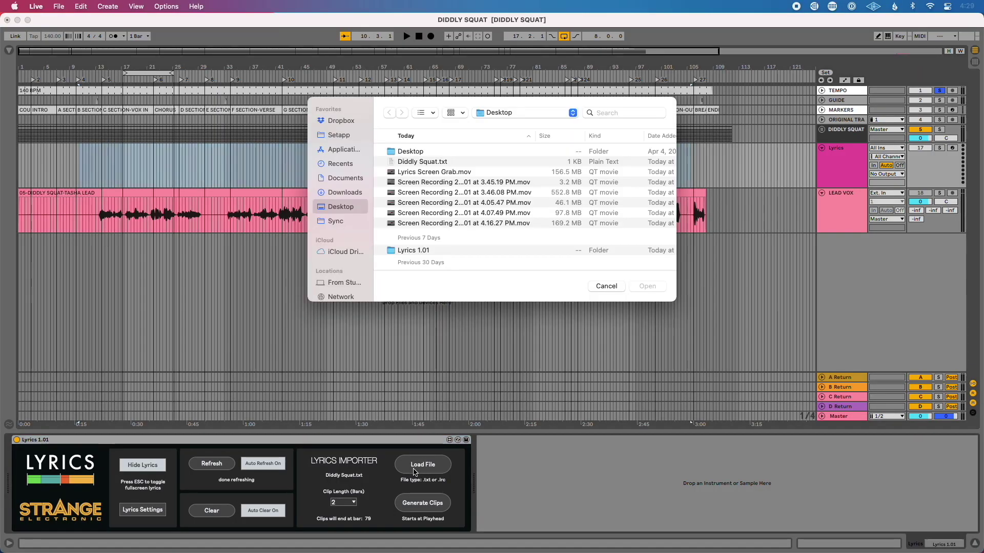
# Step: Load Diddly Squat.txt into the Lyrics device and generate 2-bar lyric clips through bar 145
pyautogui.click(473, 162)
pyautogui.click(646, 287)
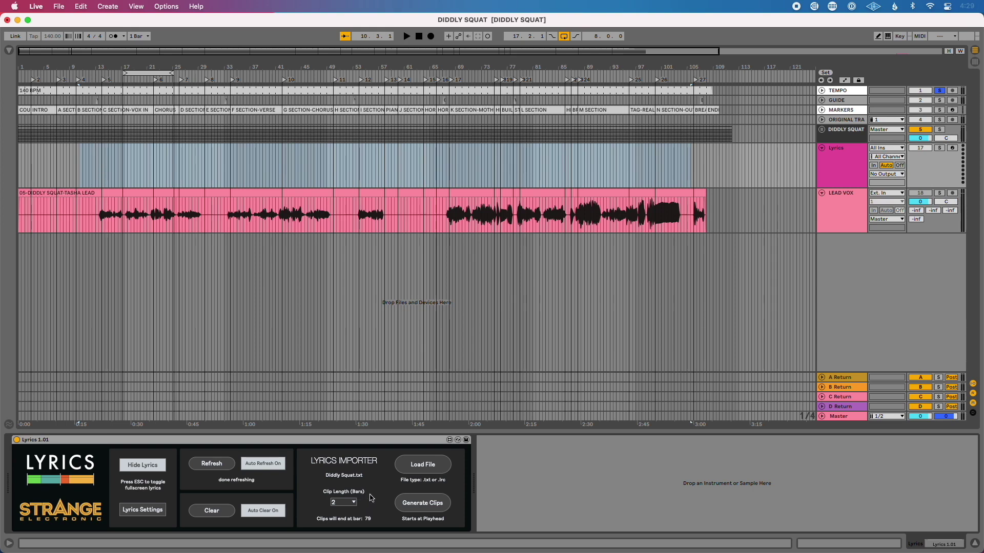
pyautogui.click(411, 509)
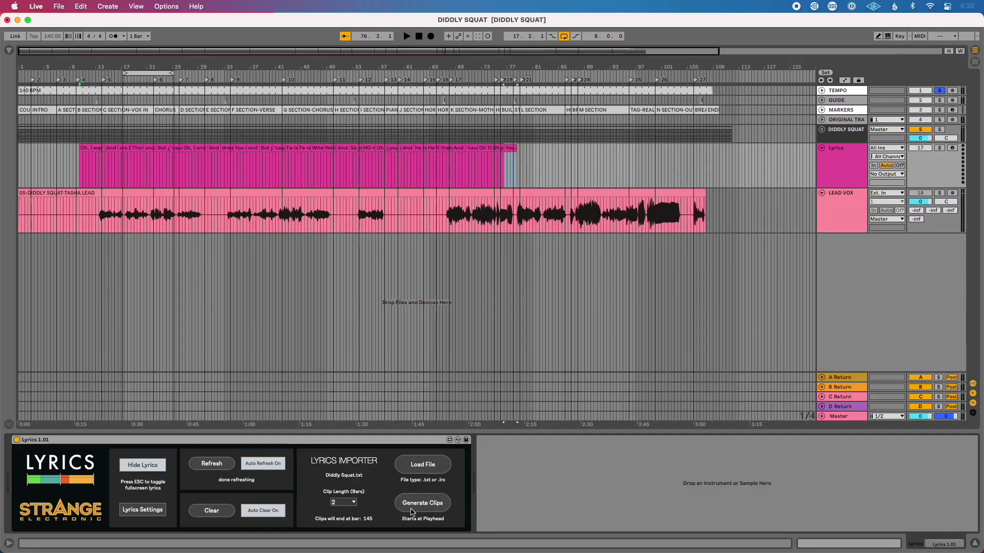
# Step: Move the whole block of lyric clips from bar 12 so it starts at bar 20
pyautogui.moveTo(73, 65)
pyautogui.mouseDown()
pyautogui.moveTo(72, 123)
pyautogui.moveTo(76, 64)
pyautogui.mouseUp()
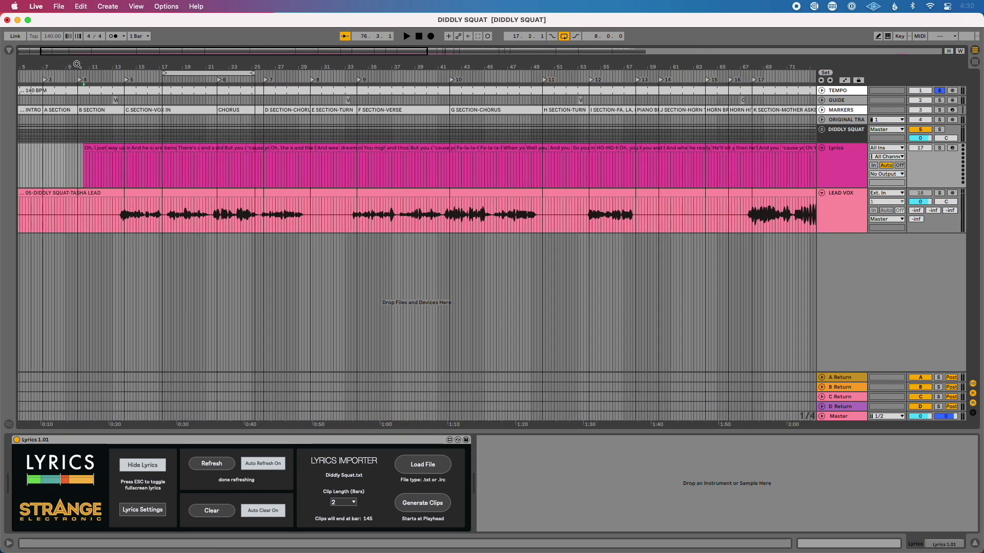
pyautogui.press('-')
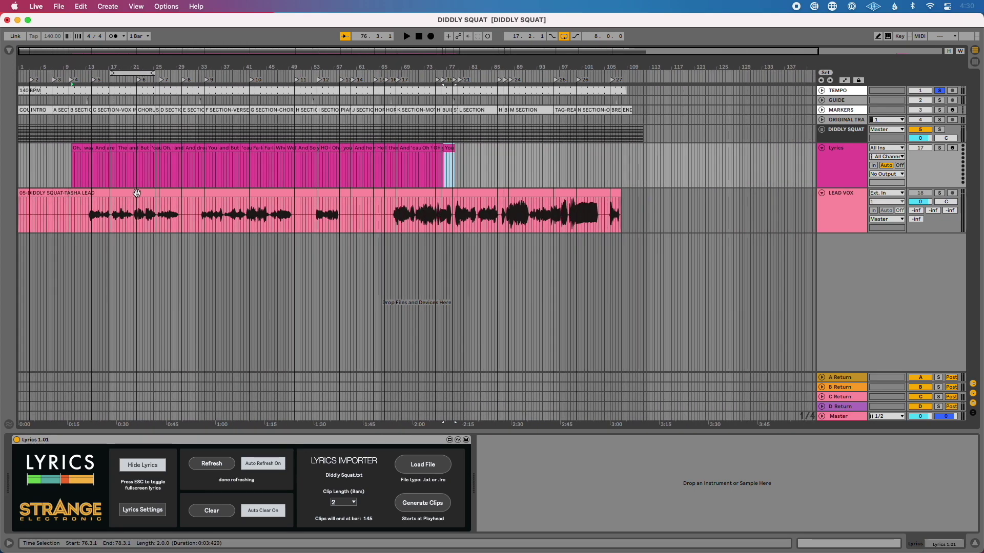
pyautogui.click(86, 148)
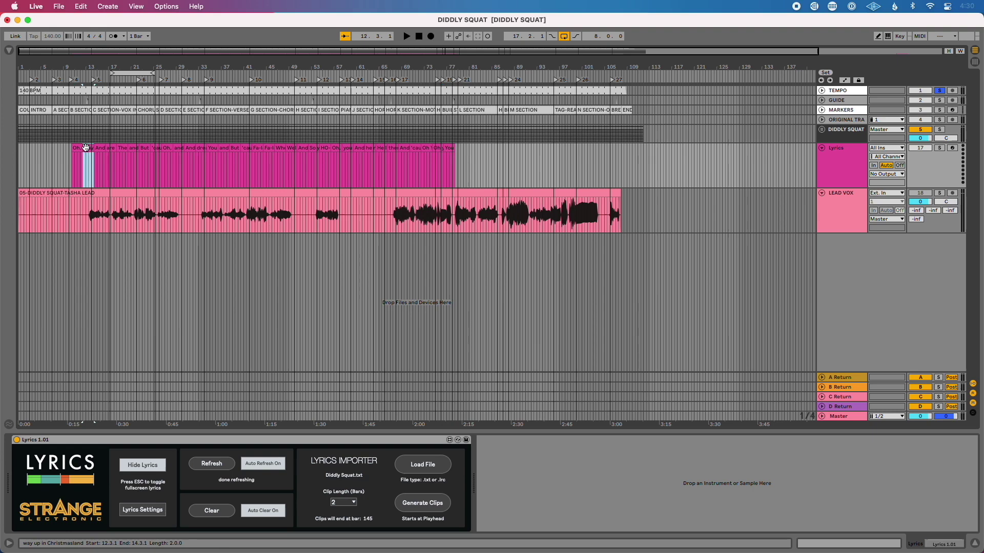
pyautogui.keyDown('shift'); pyautogui.click(451, 149); pyautogui.keyUp('shift')
pyautogui.moveTo(451, 148); pyautogui.dragTo(516, 149)
pyautogui.moveTo(165, 148); pyautogui.dragTo(116, 148)
pyautogui.click(125, 161)
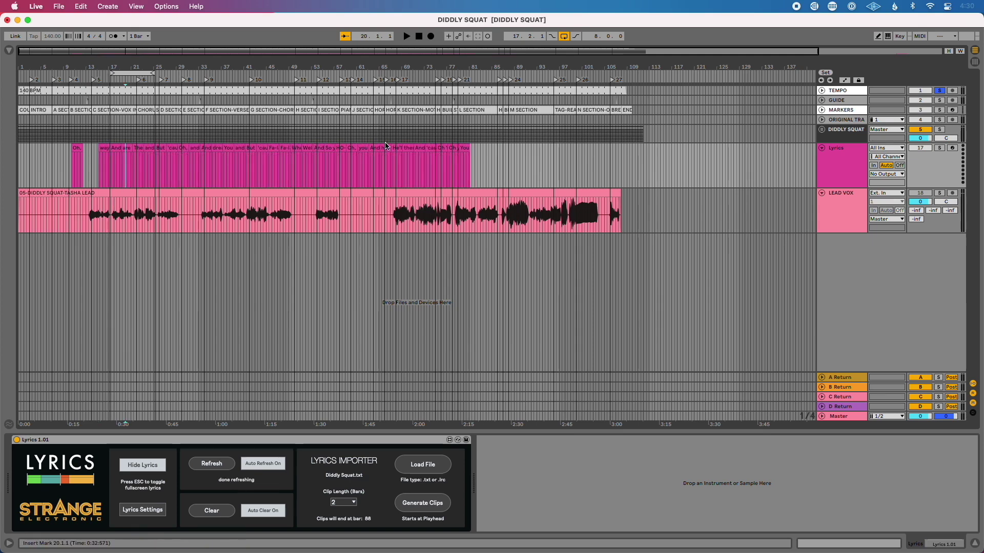
# Step: Shift the lyric clips from 'are' onward about 10 bars later
pyautogui.keyDown('shift'); pyautogui.click(466, 149); pyautogui.keyUp('shift')
pyautogui.moveTo(466, 148); pyautogui.dragTo(520, 150)
pyautogui.click(606, 164)
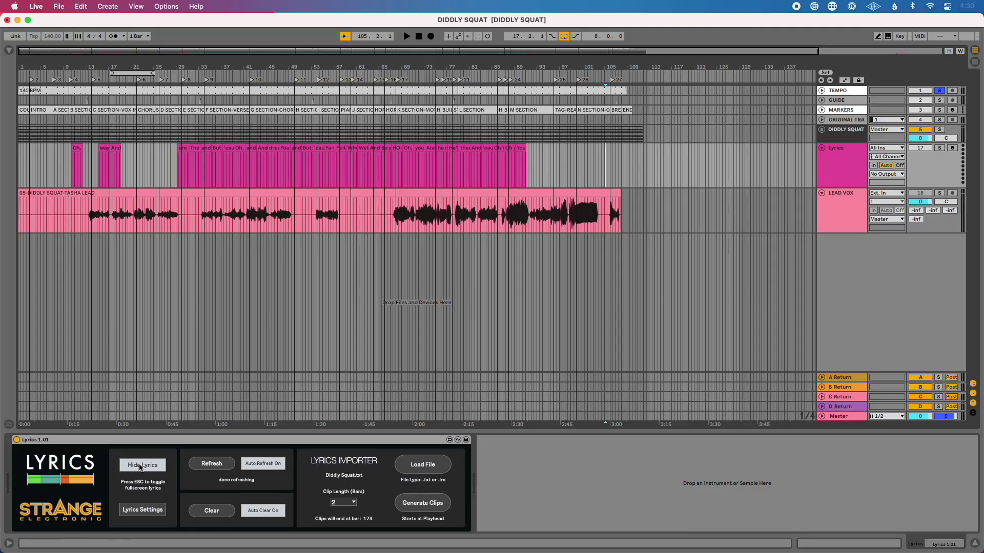
pyautogui.click(143, 466)
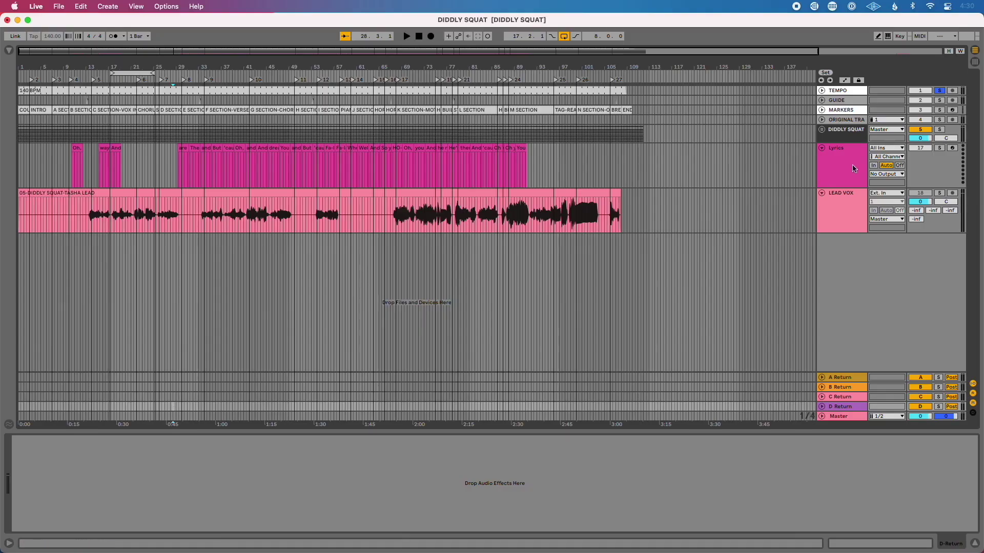
# Step: Open the Lyrics device's lyrics display for the Lyrics track in full screen
pyautogui.click(841, 171)
pyautogui.click(143, 465)
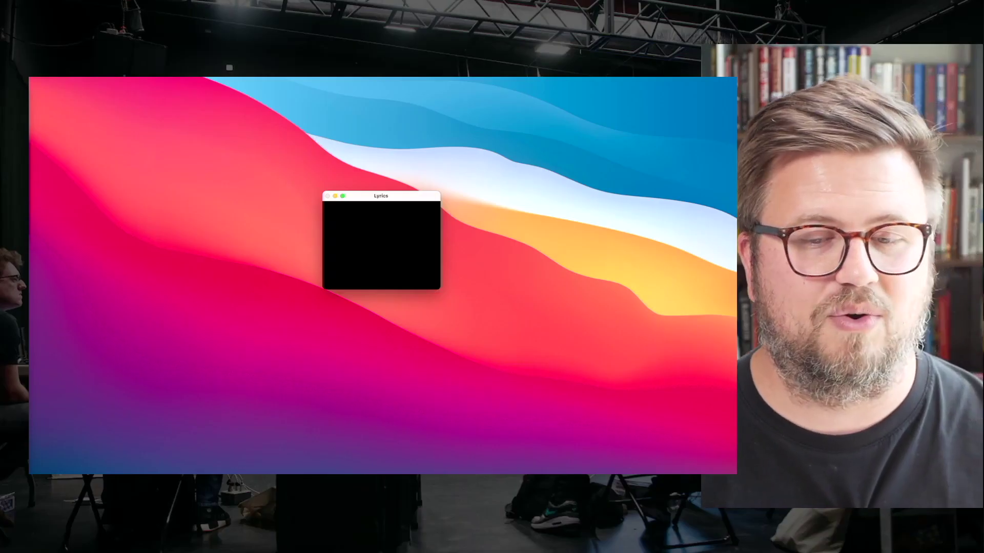
pyautogui.press('ctrl+super+f')
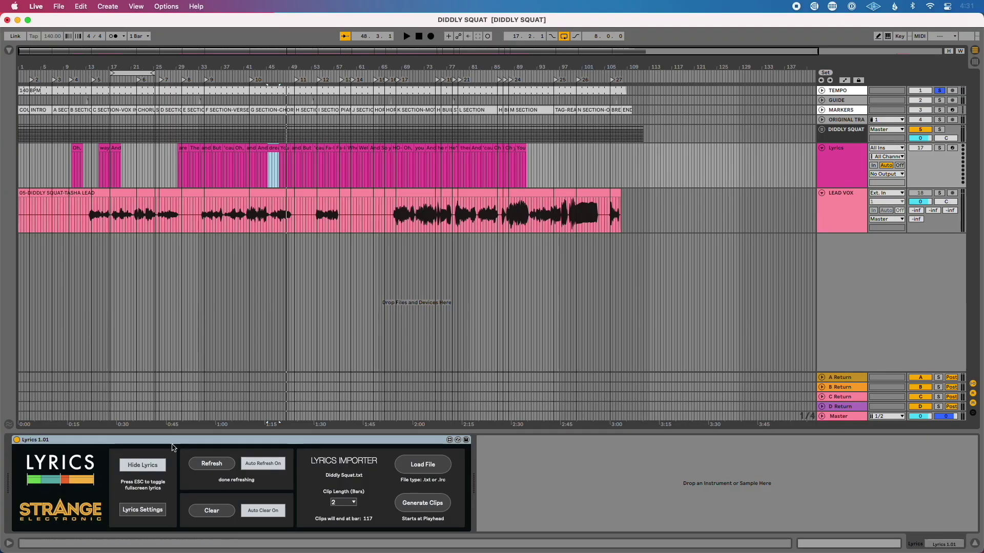
pyautogui.click(152, 512)
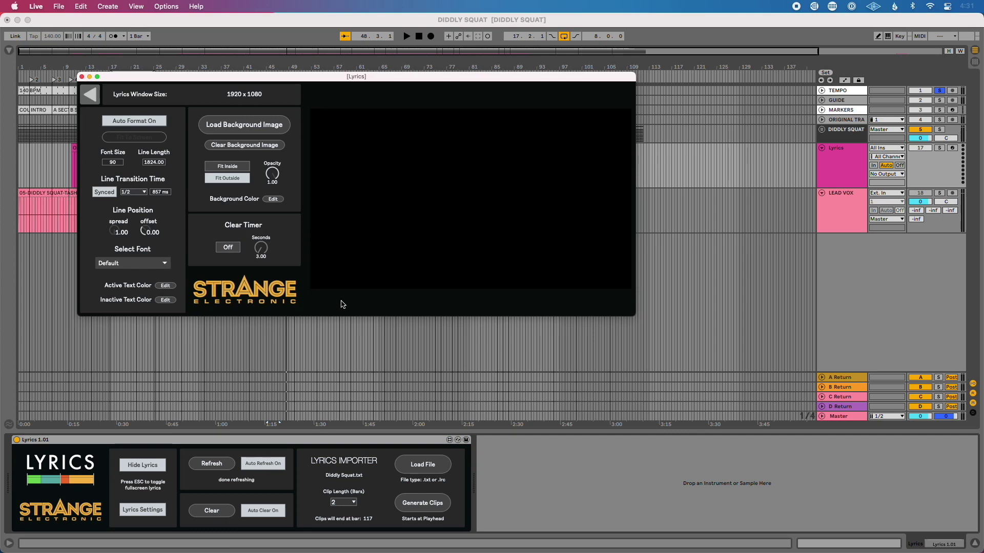